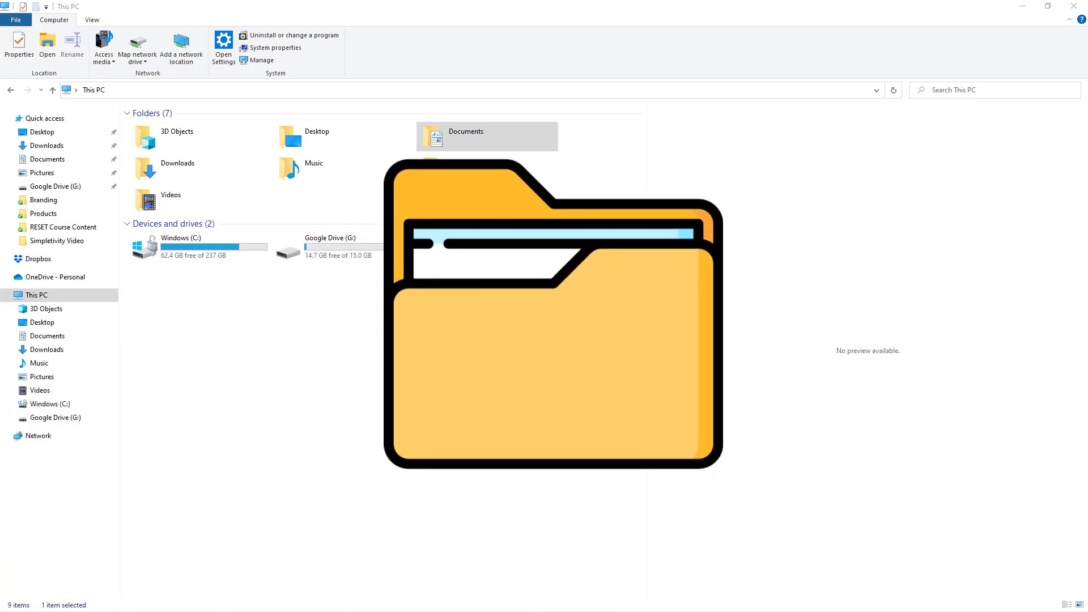
- Browse Documents > PhraseExpress > PhraseExpressBackup > phrases_737142_Local, then go back up two levels to PhraseExpress
double_click(460, 131)
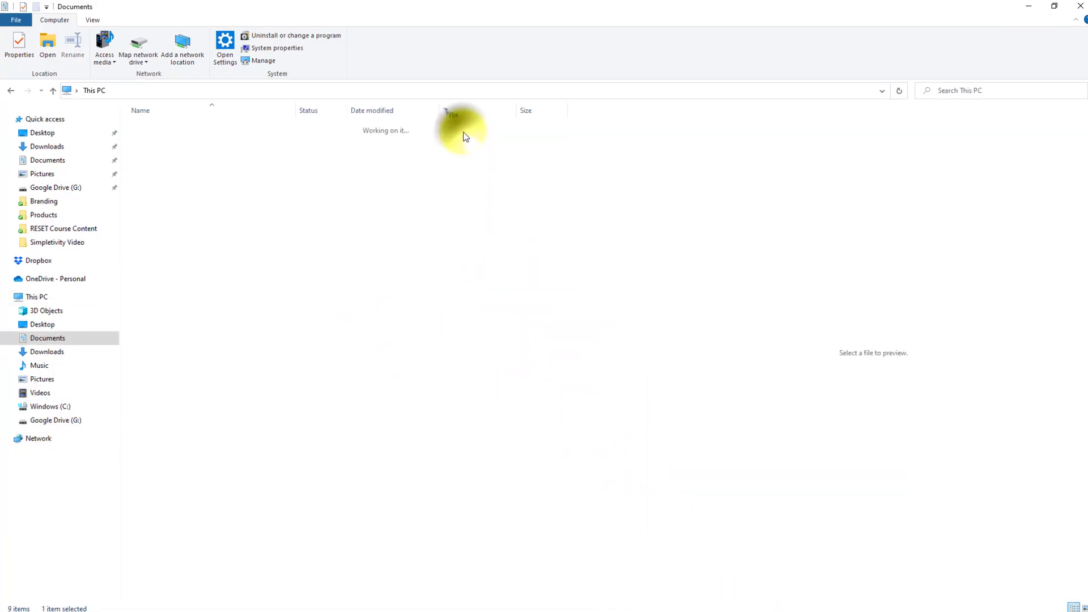
double_click(166, 225)
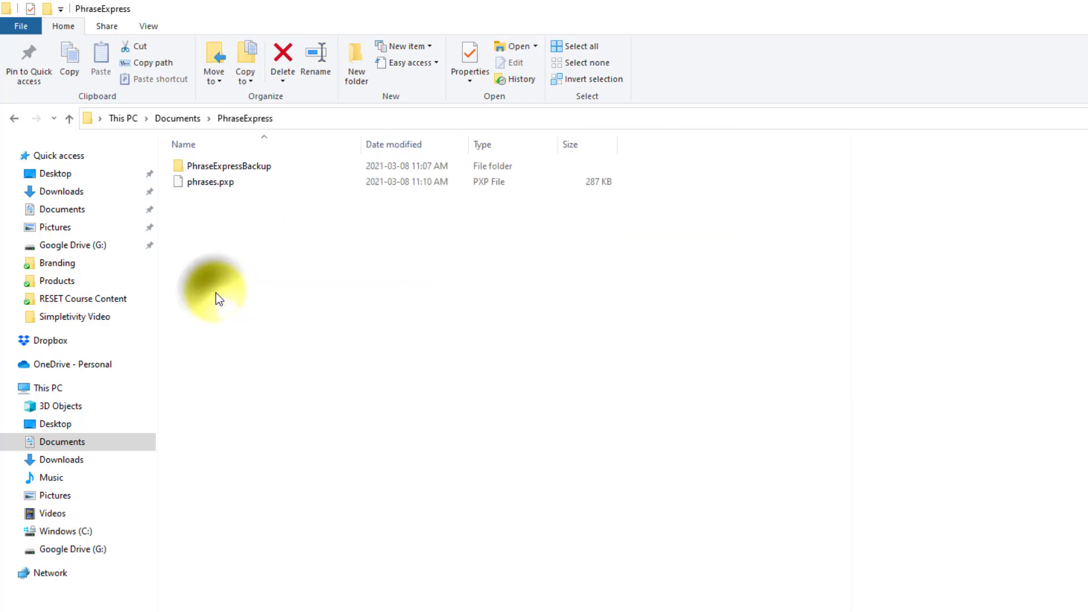
double_click(229, 165)
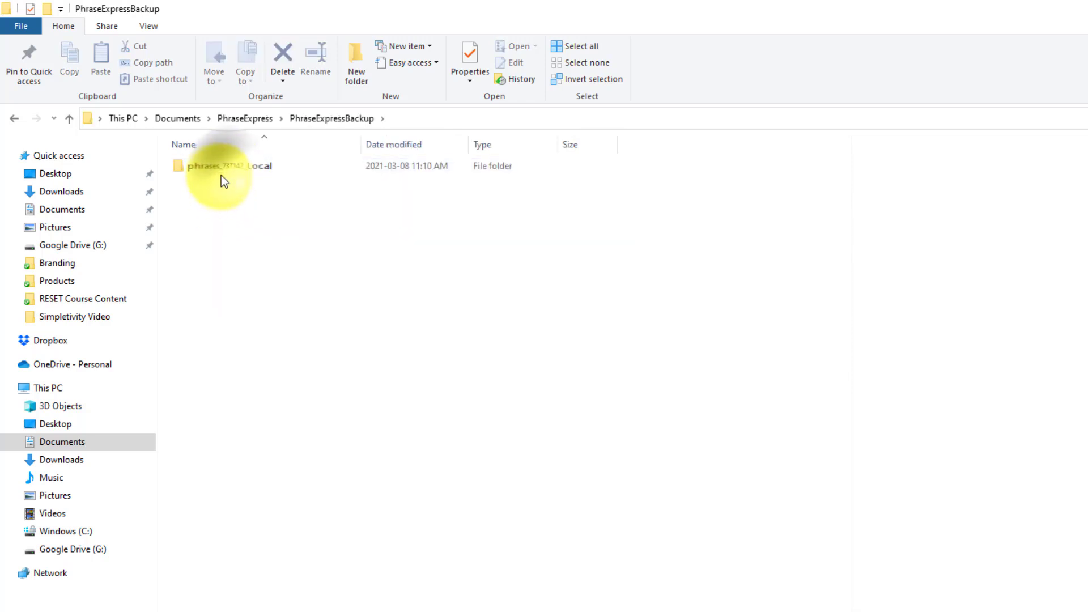
double_click(221, 166)
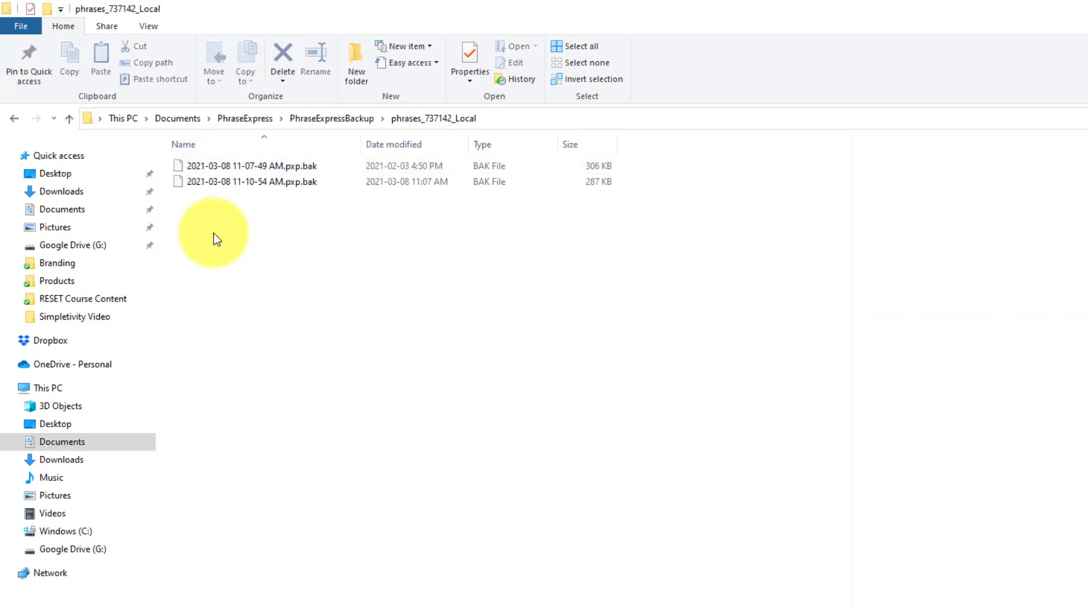
click(70, 118)
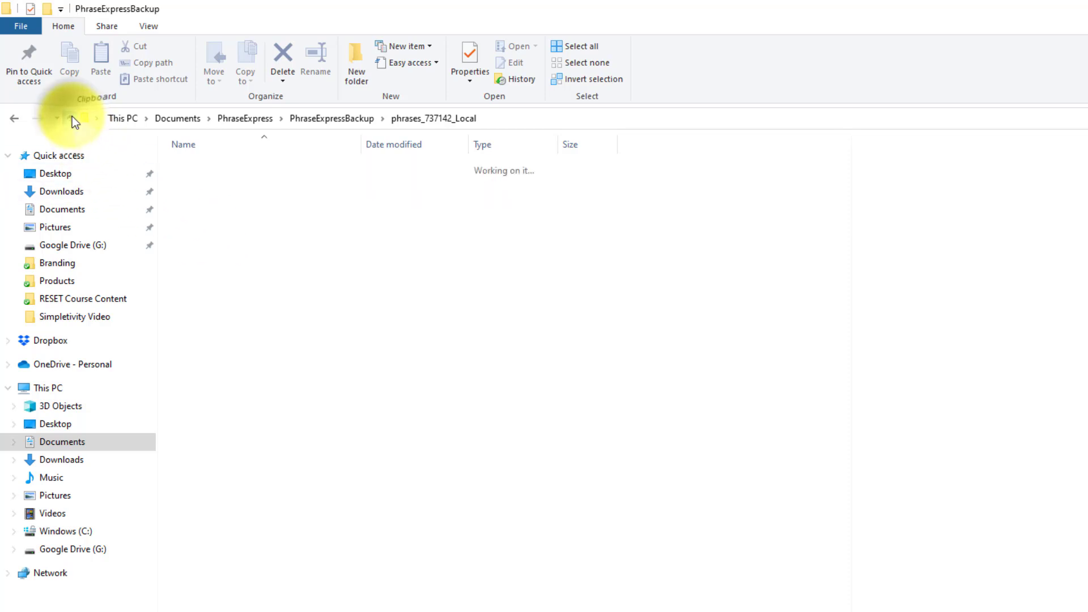
click(72, 117)
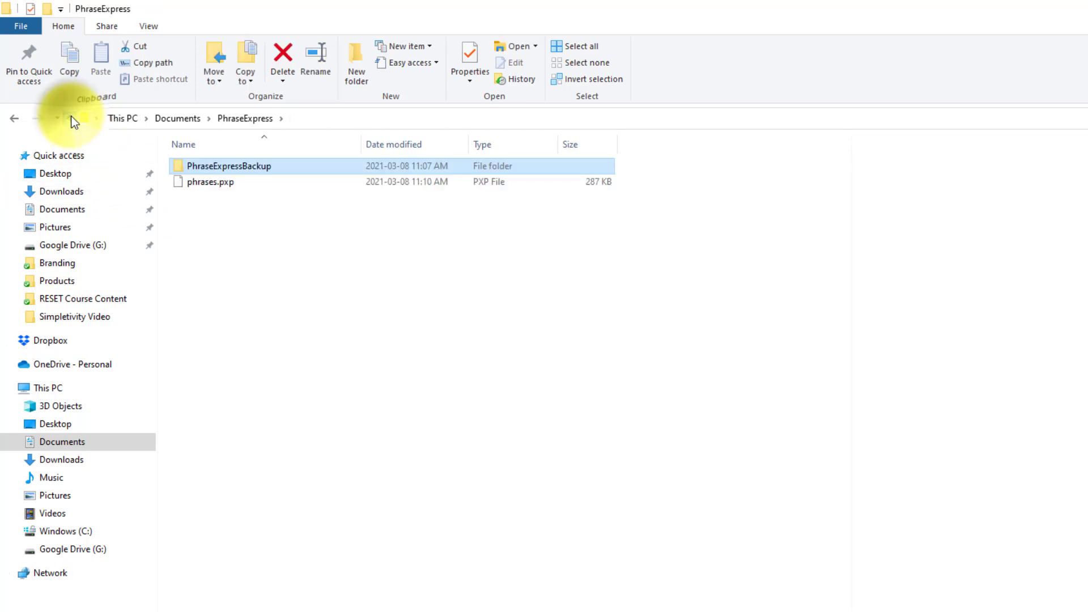
- Go up one level from PhraseExpress to the Documents folder
click(71, 118)
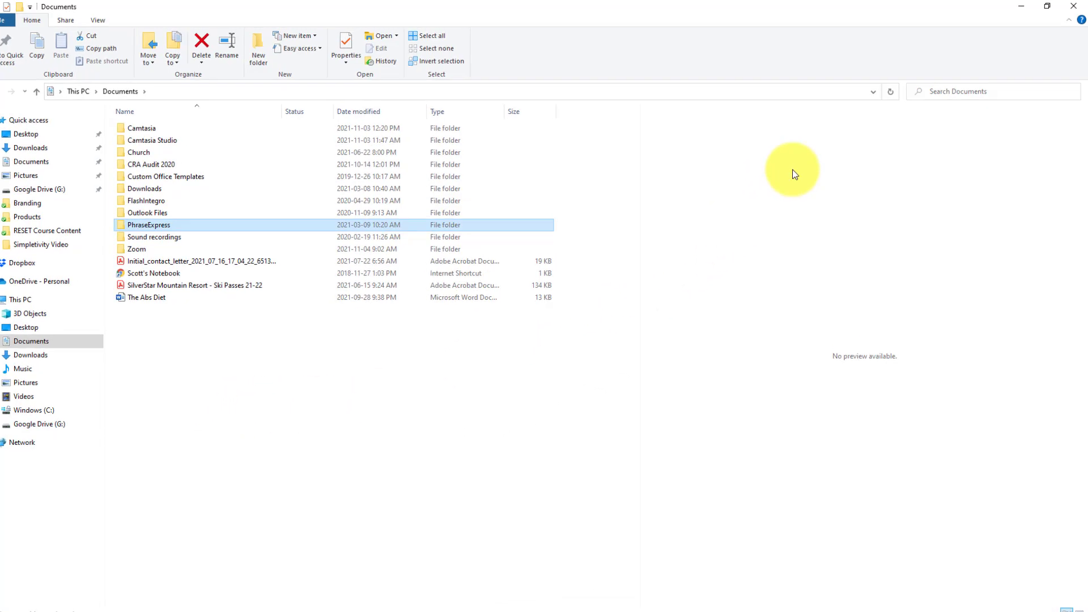
click(960, 90)
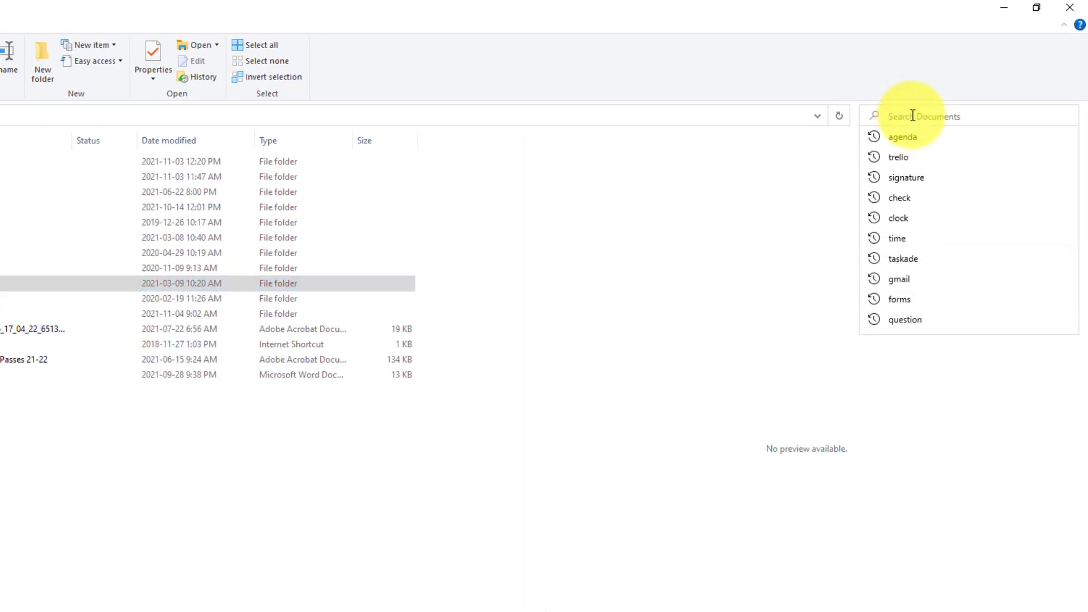
click(315, 511)
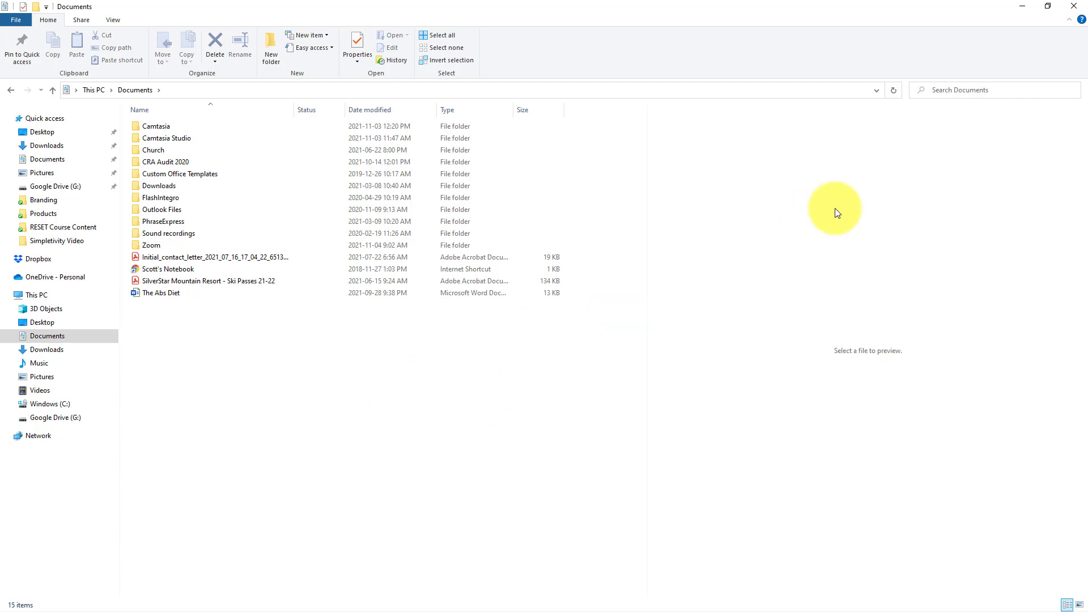
click(439, 387)
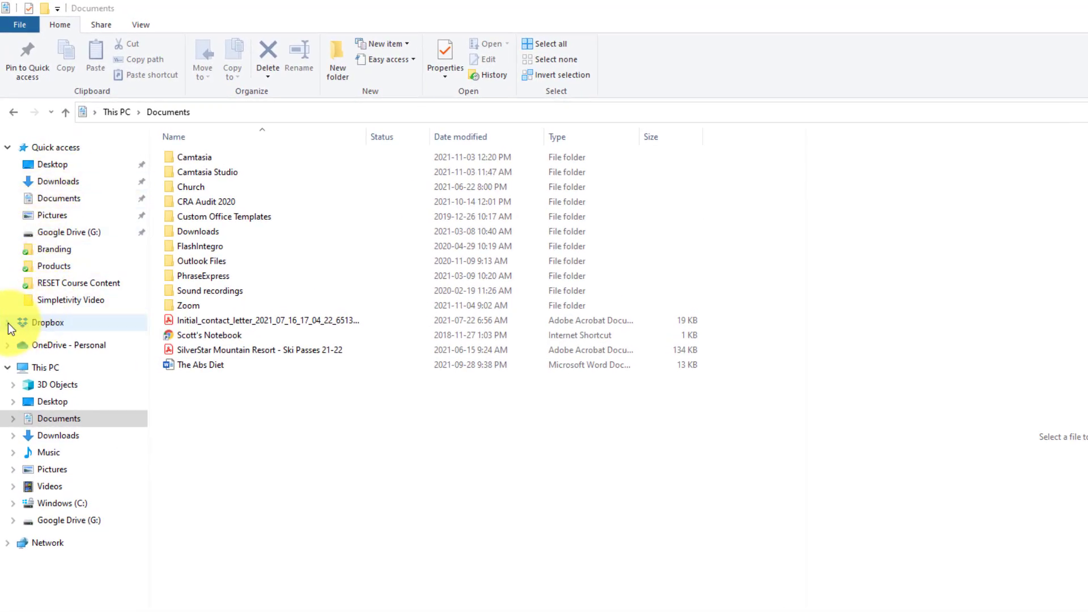
- Expand Dropbox in the navigation pane and scroll down to reveal the letter folders through Z
click(9, 325)
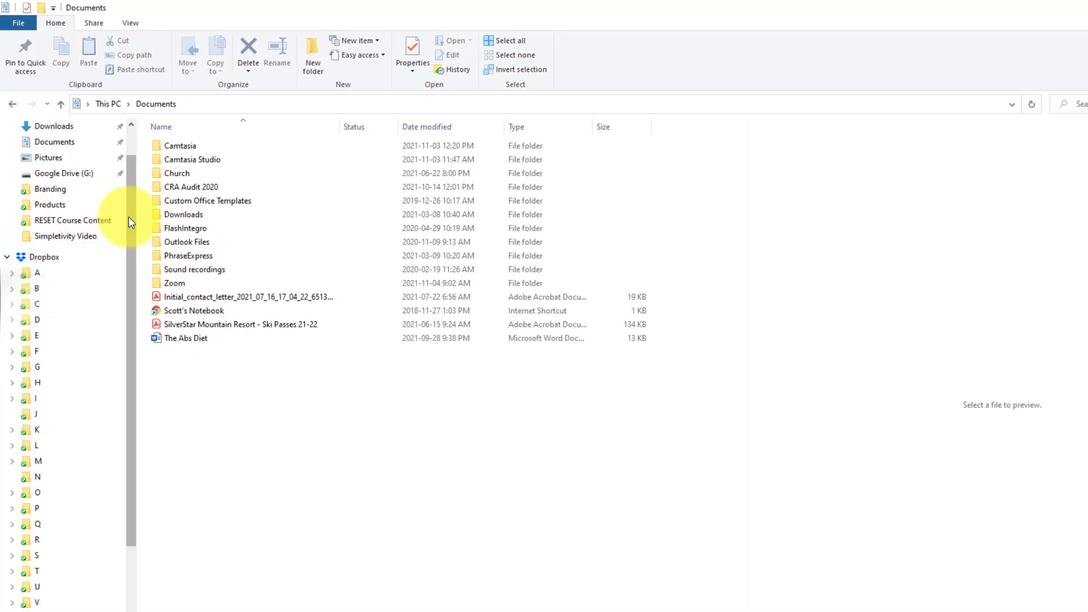
drag(130, 220, 126, 272)
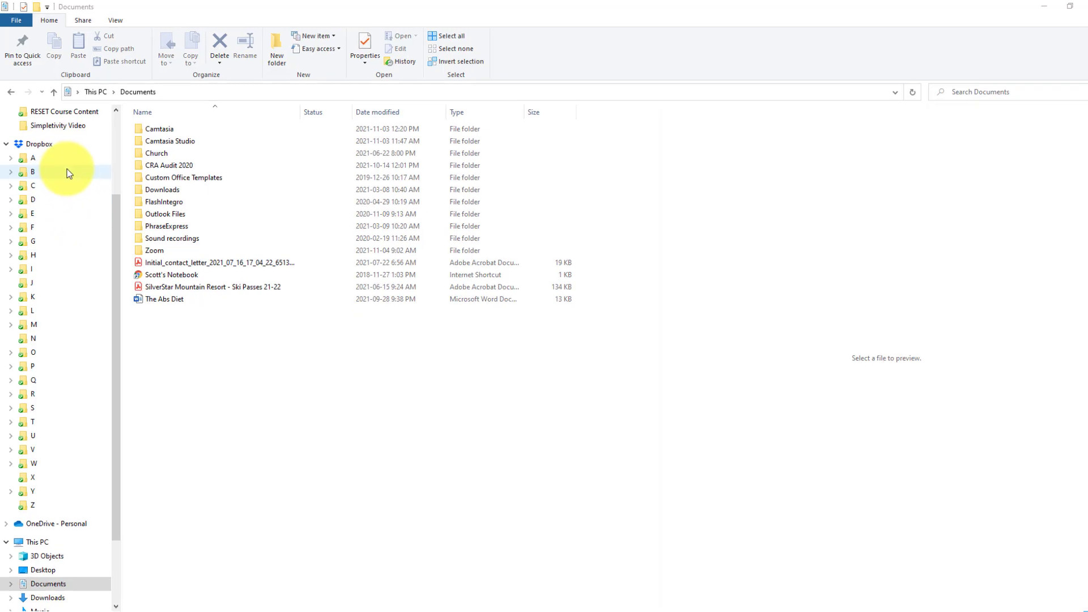
- Open Dropbox's B folder and then its Branding subfolder
click(67, 170)
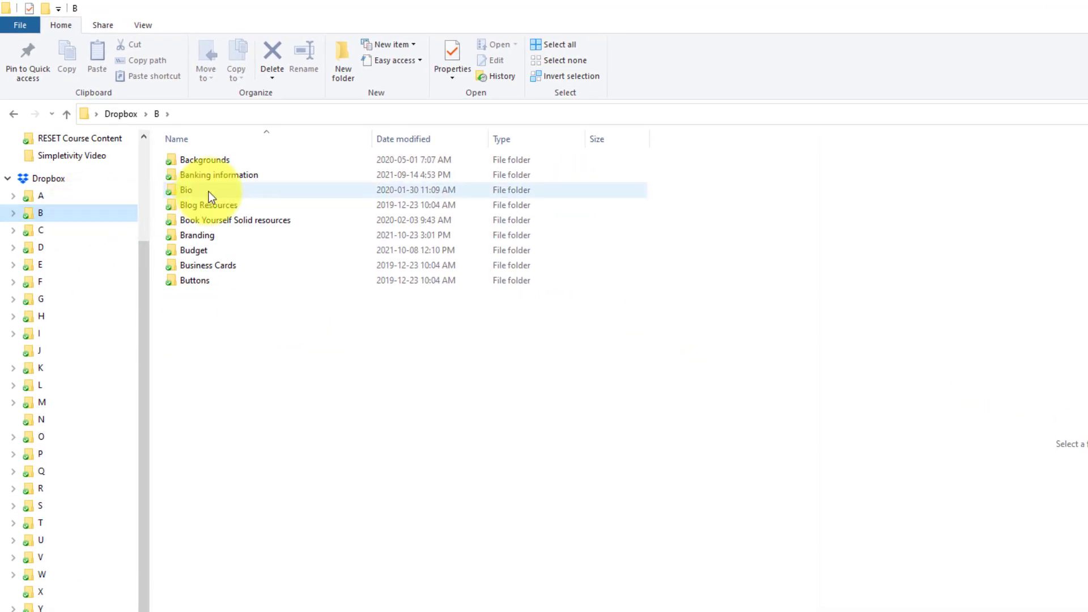
double_click(219, 234)
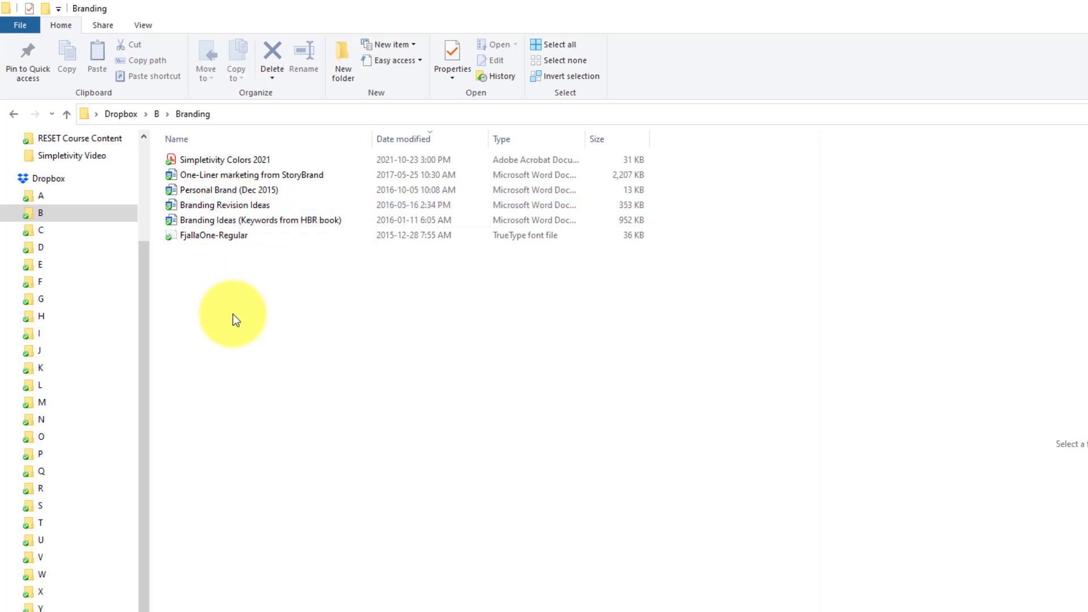
- Return to folder B, then check Dropbox's M and Y letter folders
click(66, 114)
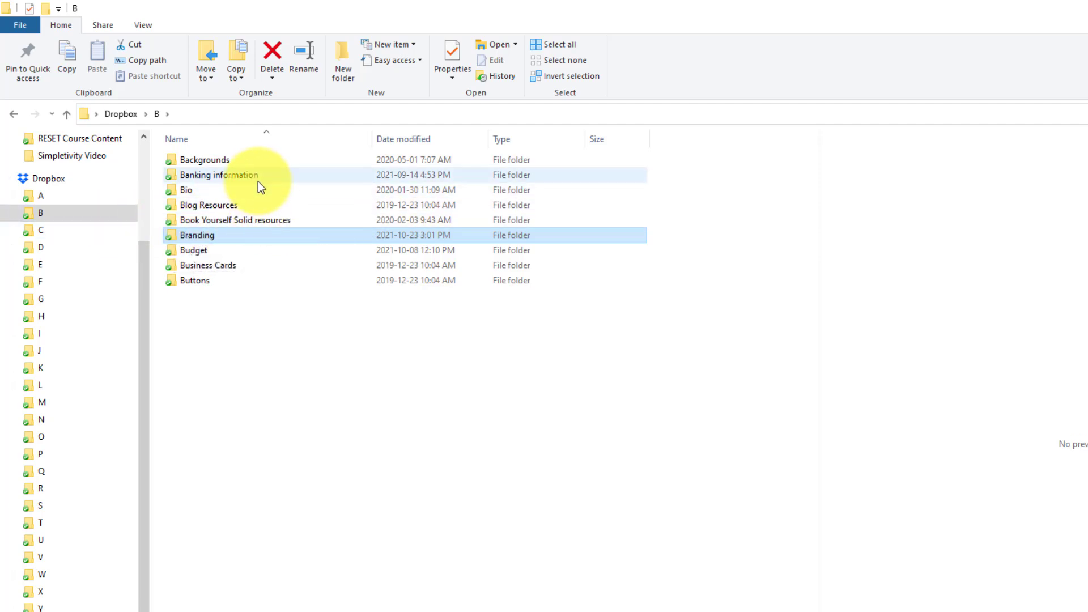
mouse_move(252, 162)
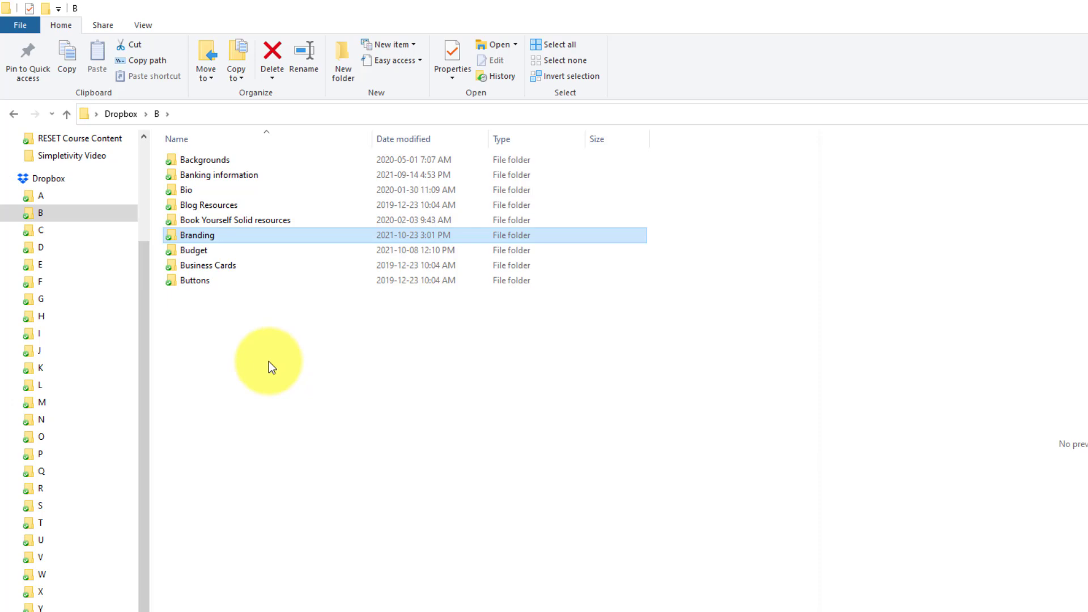
click(51, 406)
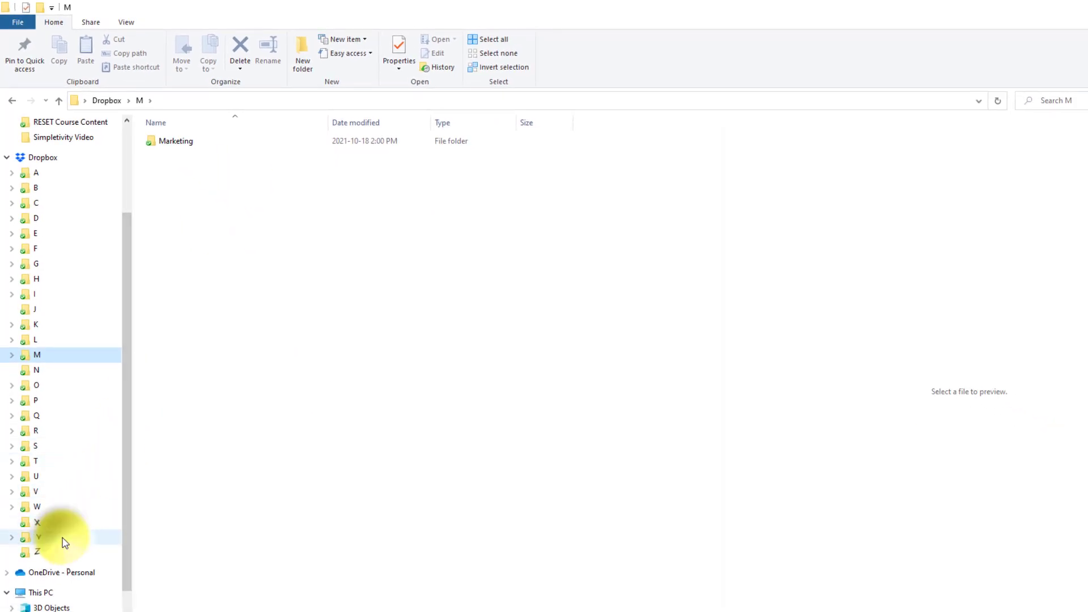
click(64, 543)
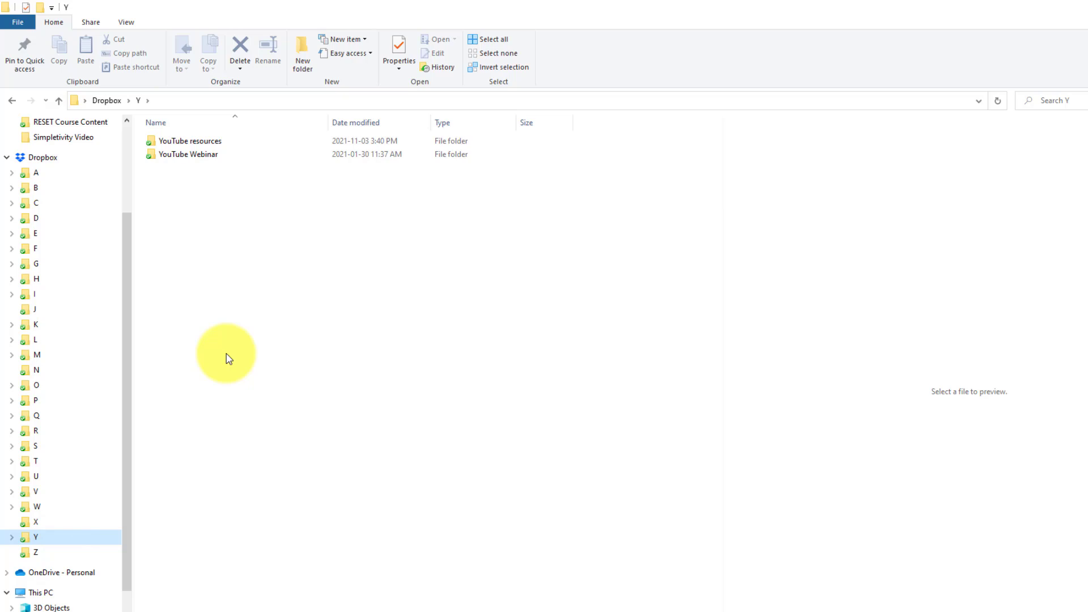
- Look inside YouTube Webinar, then jump back to Dropbox's B folder
double_click(211, 155)
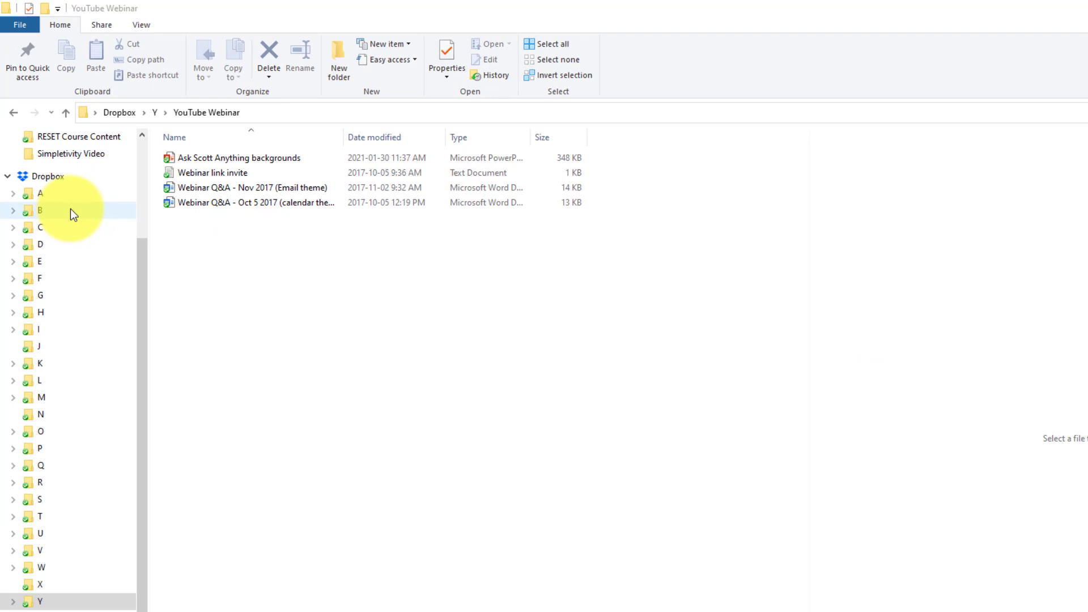
click(43, 212)
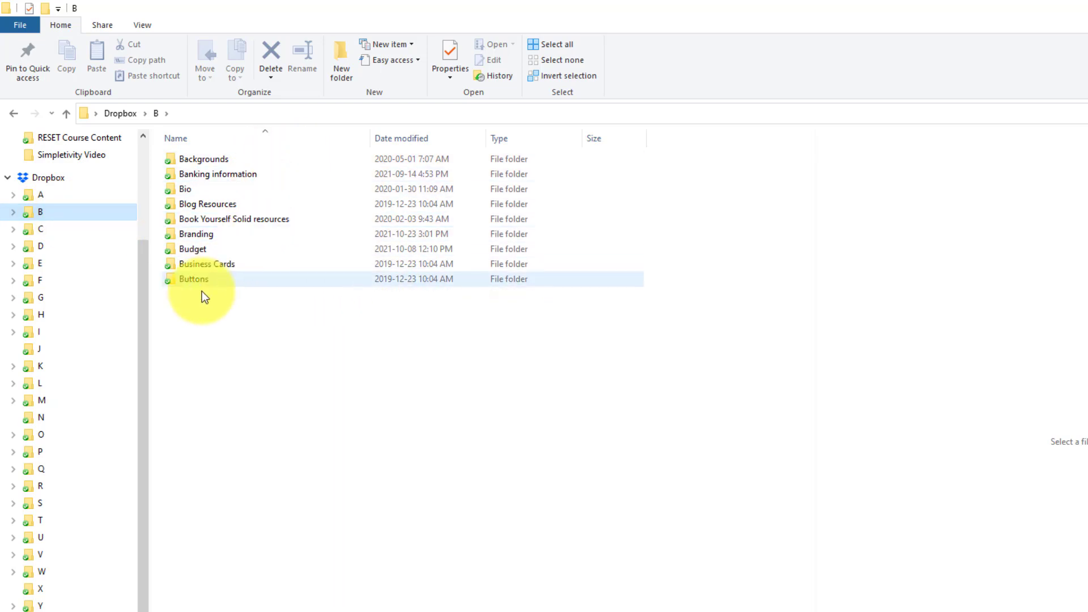
click(77, 368)
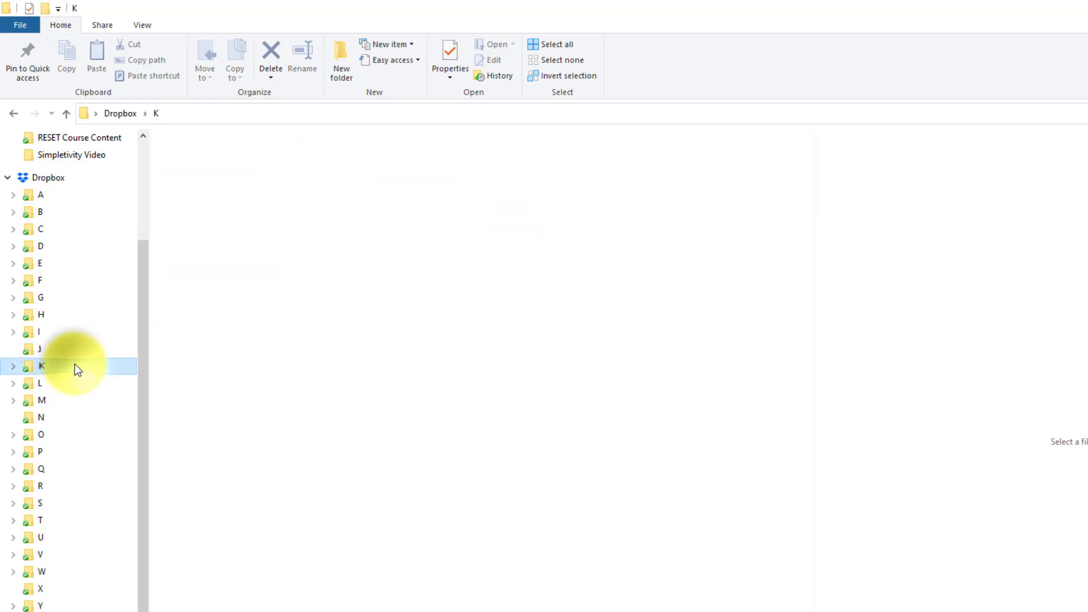
click(63, 536)
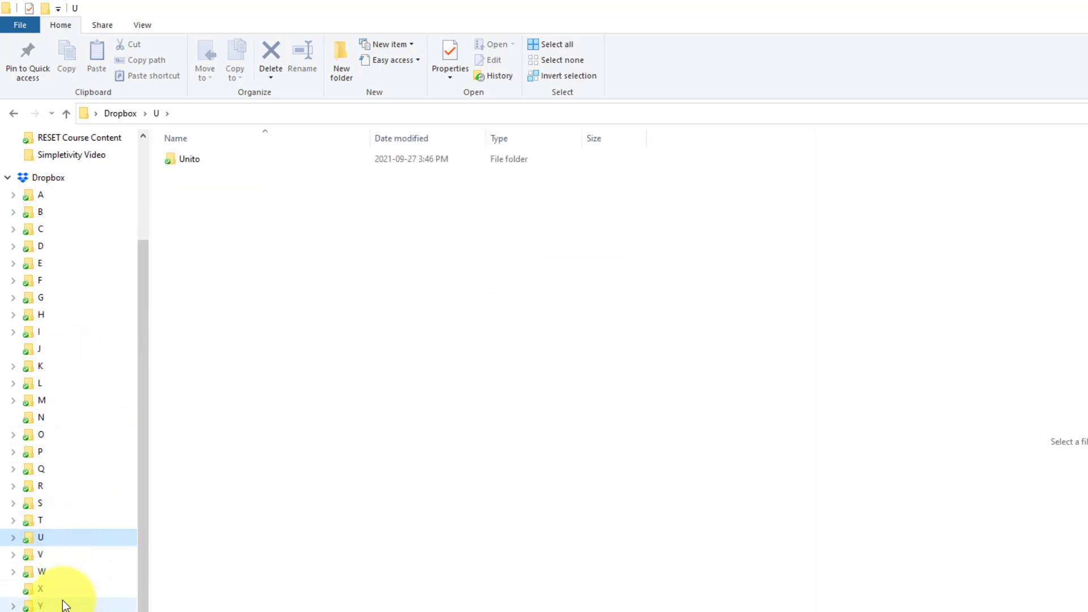
click(60, 572)
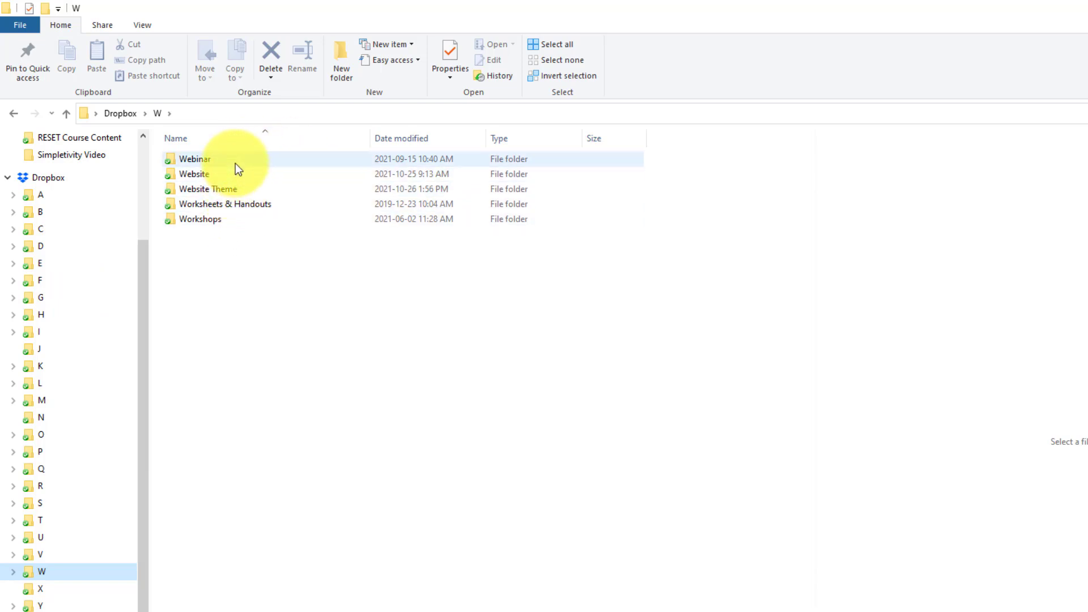
click(77, 210)
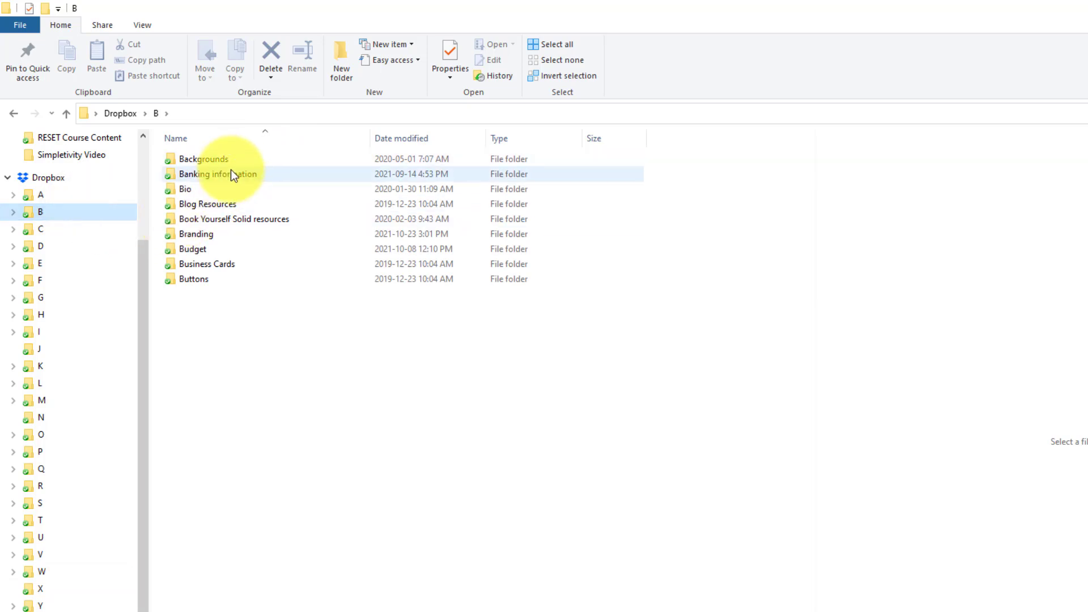
- Open Branding to show its six files, then go back up to folder B
double_click(214, 234)
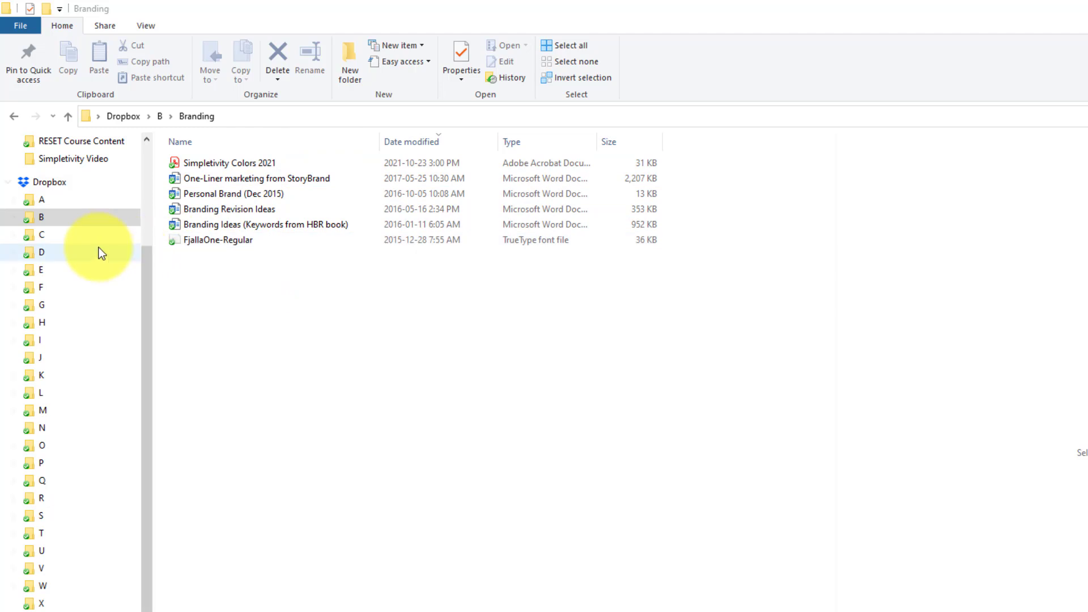
click(68, 116)
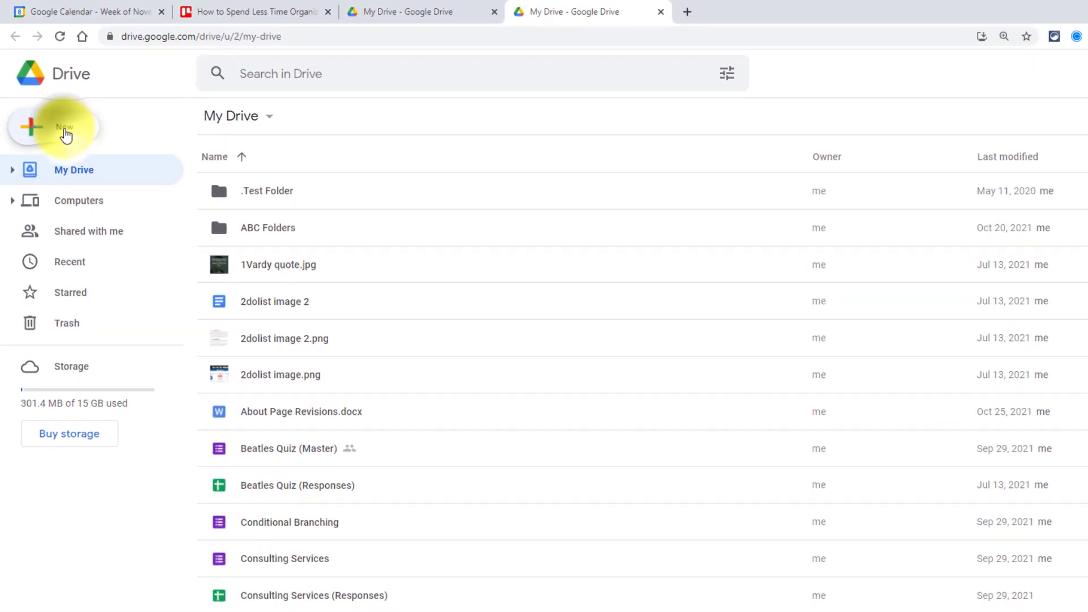
- Start a file upload from Google Drive's New menu
click(66, 135)
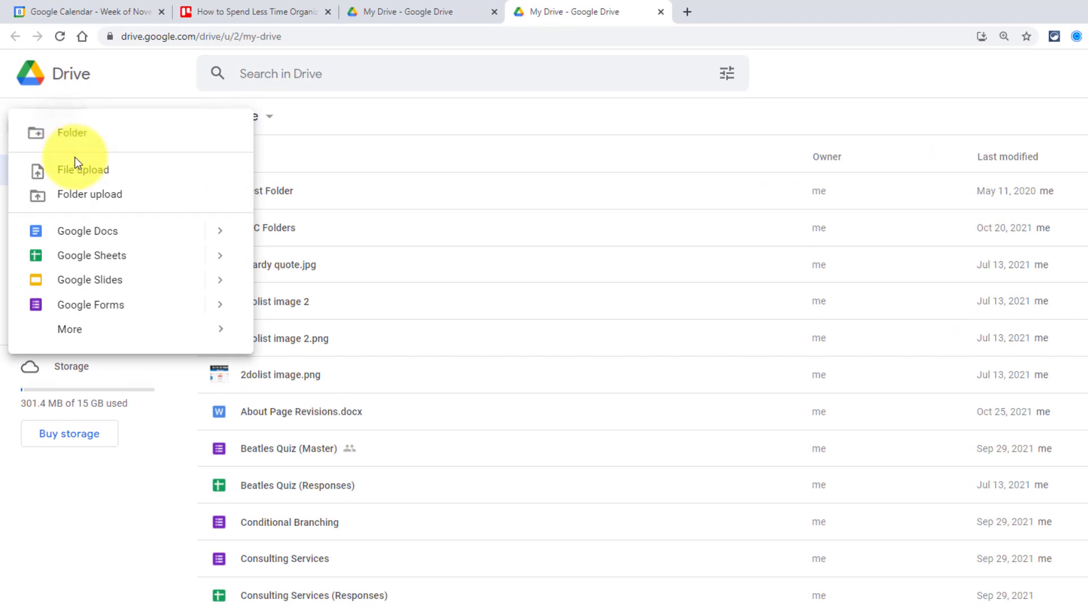
click(81, 175)
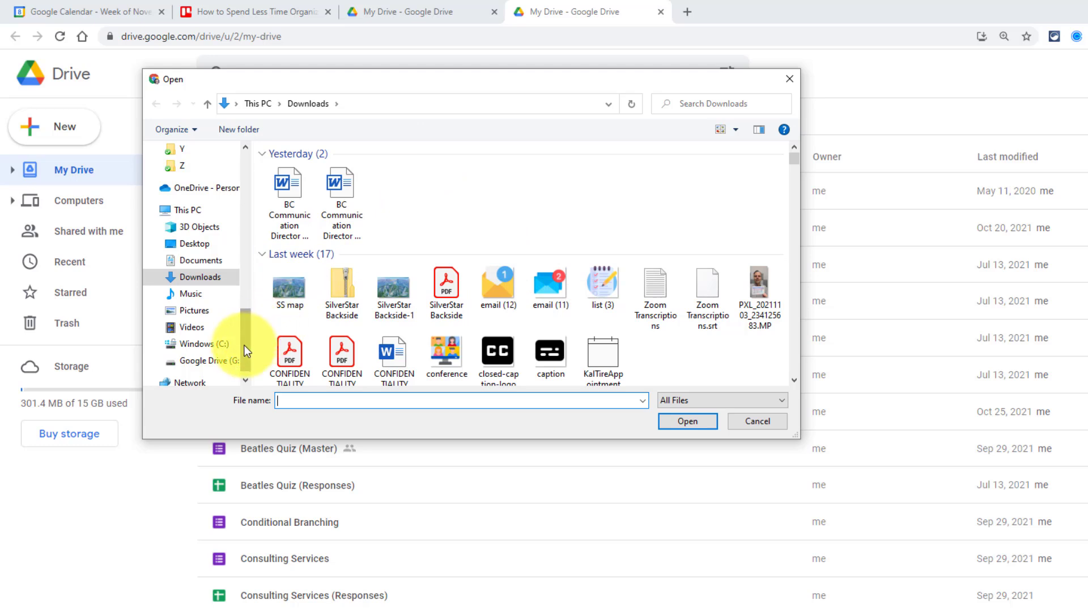
- In the upload dialog, scroll to Dropbox, select B and open its Branding folder
drag(244, 346, 245, 234)
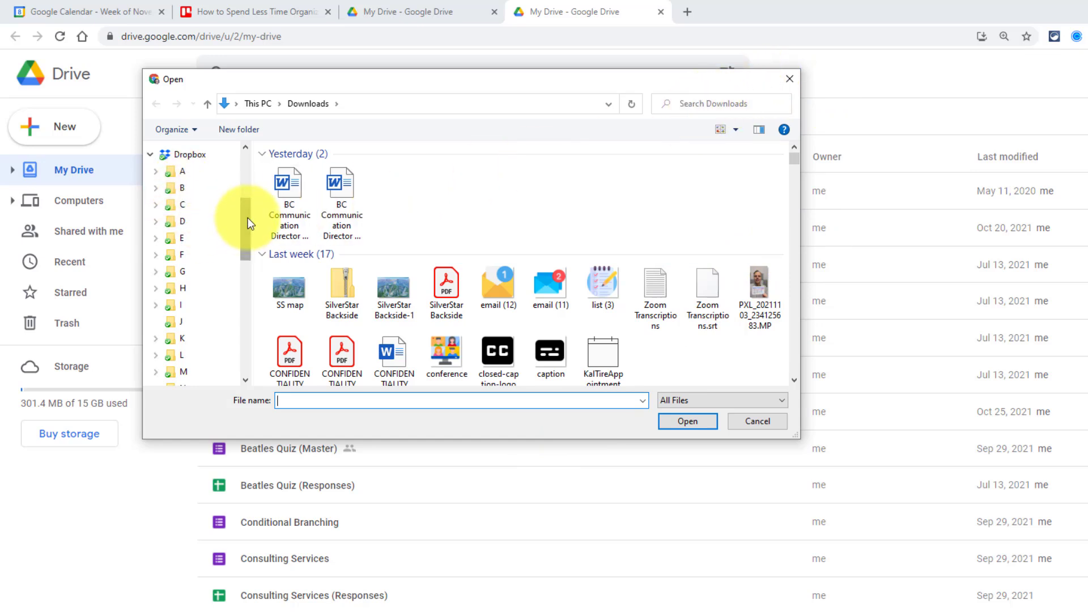
mouse_move(246, 217)
mouse_down()
mouse_move(244, 232)
mouse_move(246, 210)
mouse_up()
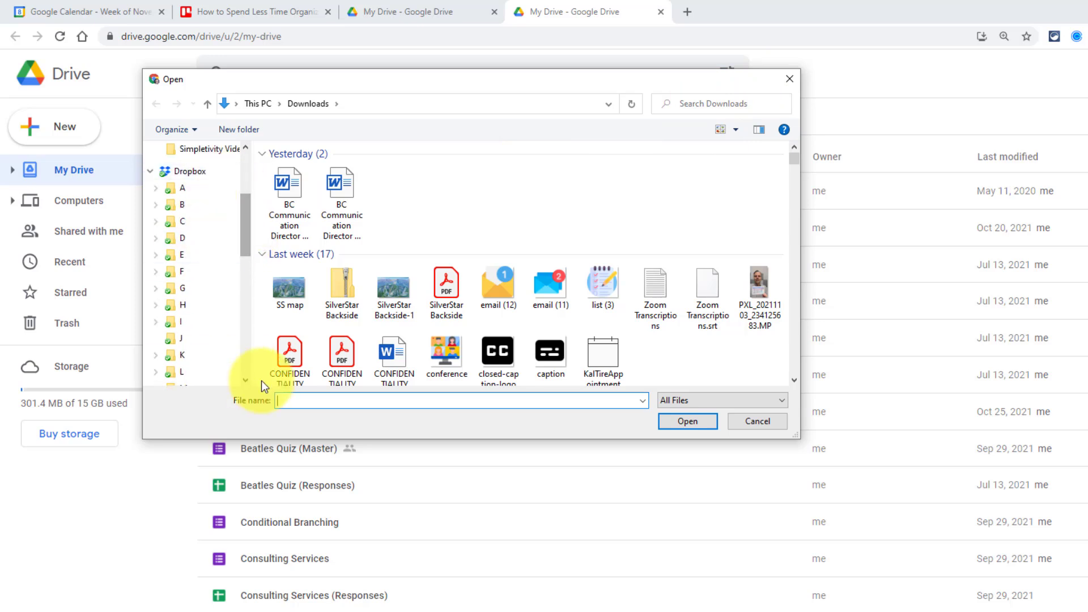
click(204, 206)
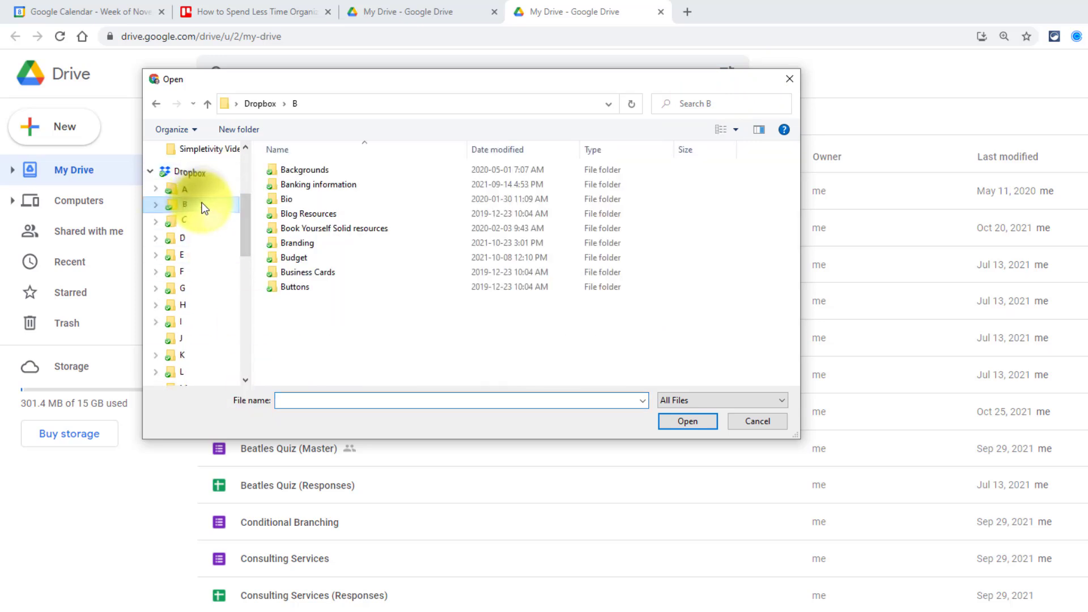
click(316, 244)
double_click(317, 246)
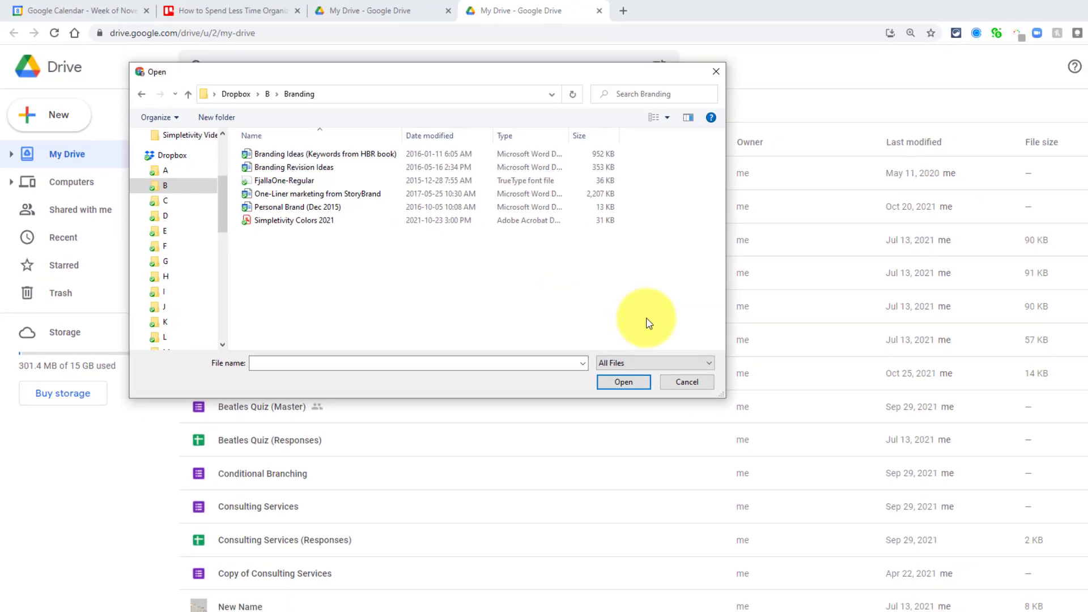
- Cancel the Open dialog, returning to the My Drive list with nothing uploaded
click(619, 342)
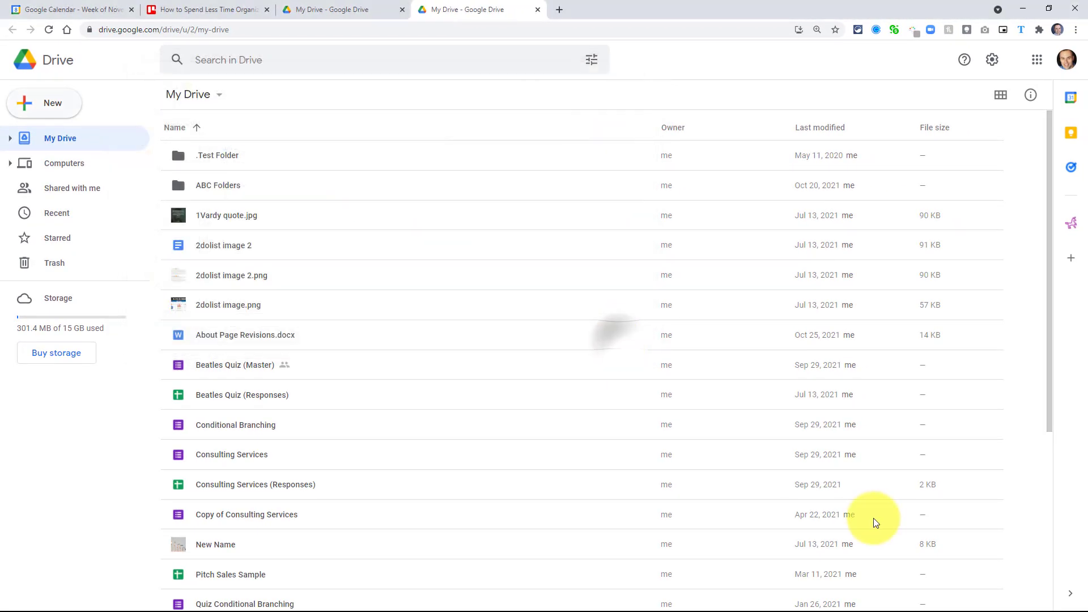